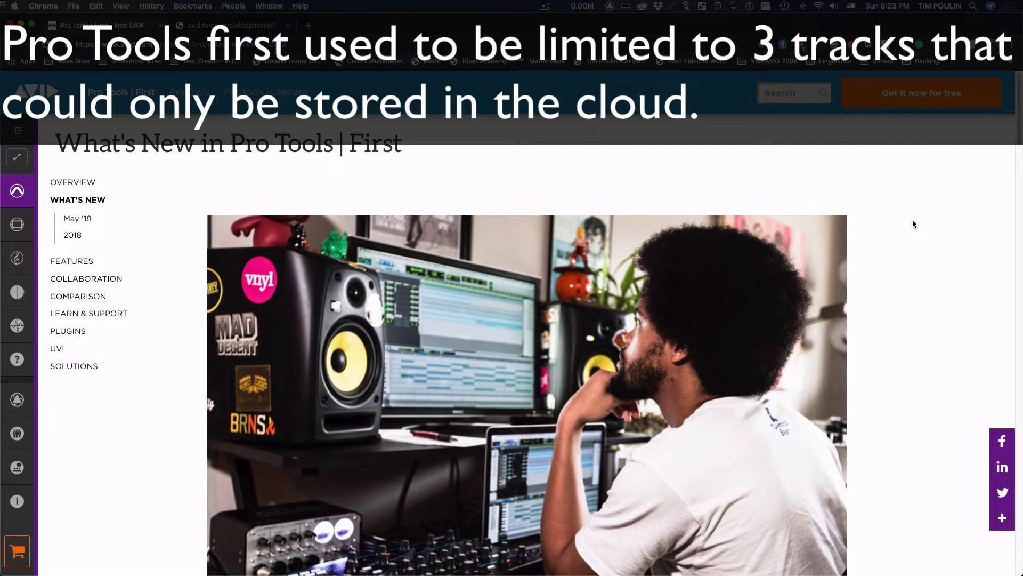
Scroll the What's New page down to the May 2019 'Work with unlimited projects' notes
scroll(913, 221, down, 8)
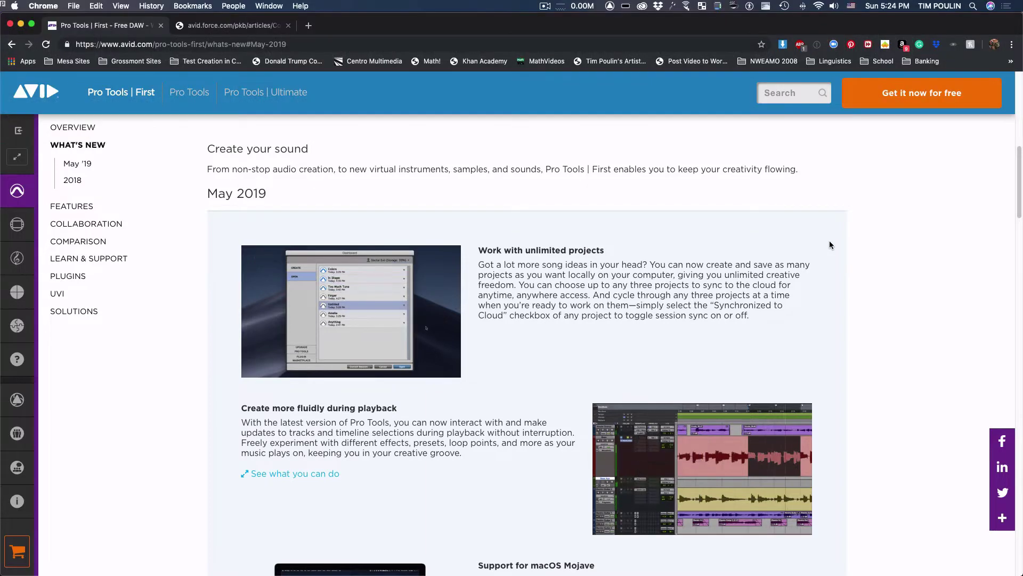
Scroll further to the 'Create more fluidly during playback' and macOS Mojave support notes
scroll(581, 198, down, 2)
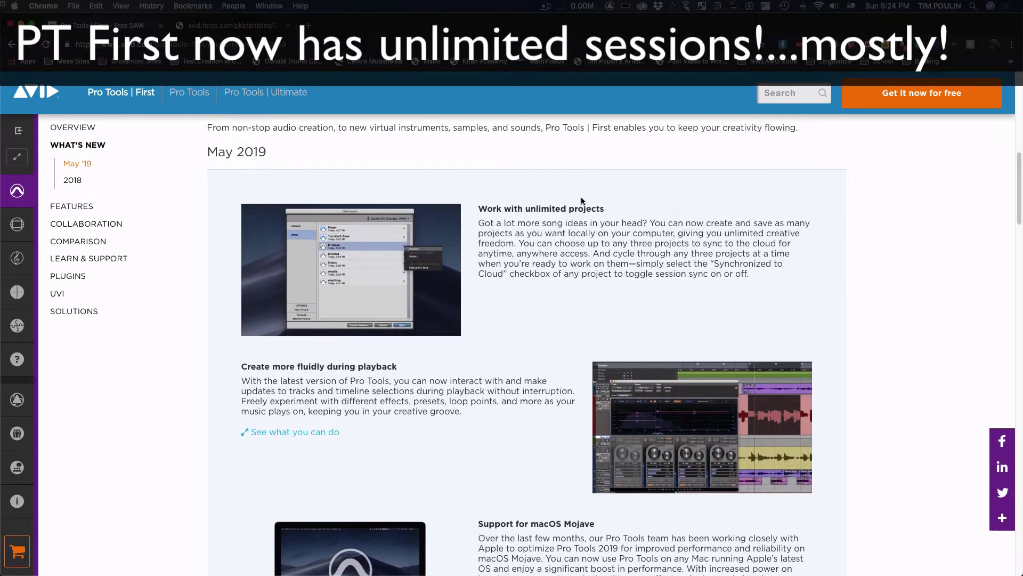
mouse_move(438, 257)
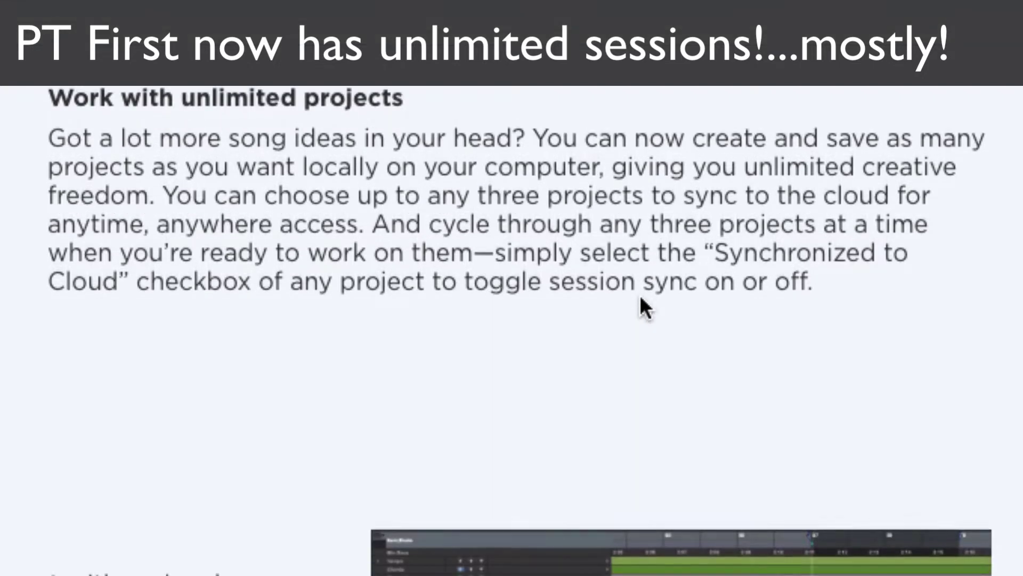
scroll(641, 297, down, 8)
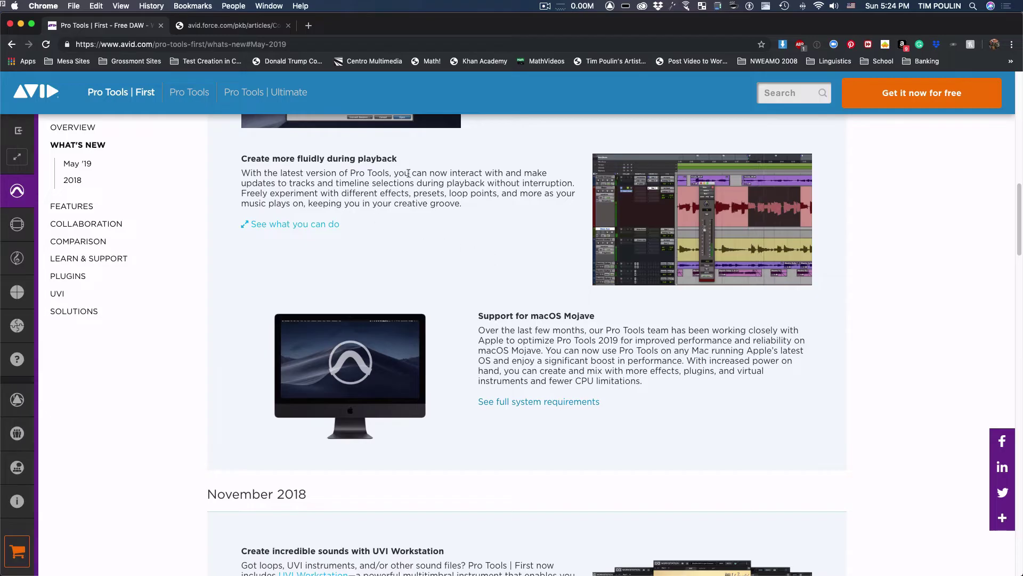
Read through the macOS Mojave support notes to the bottom of the page
scroll(443, 192, down, 1)
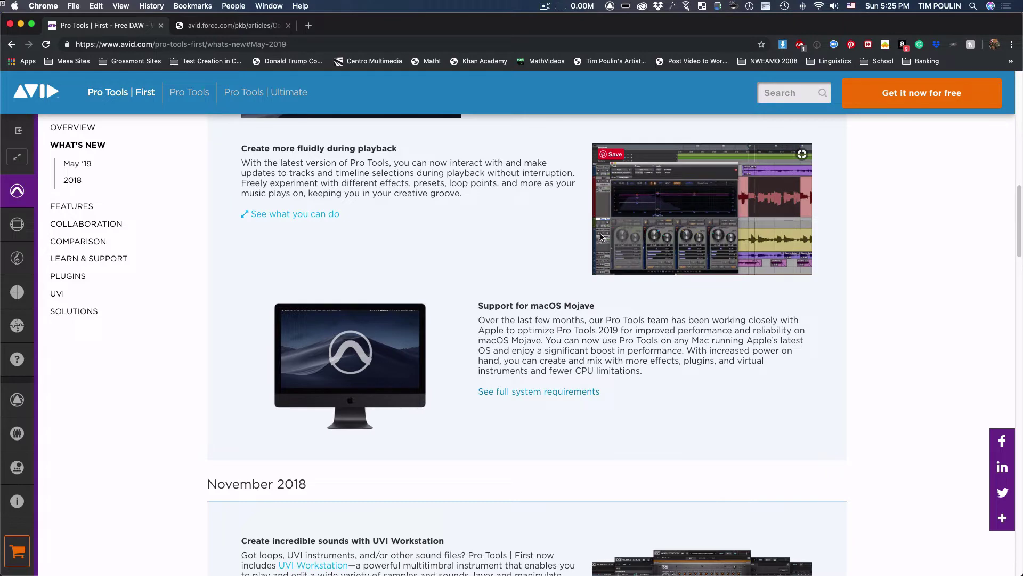
scroll(602, 236, down, 3)
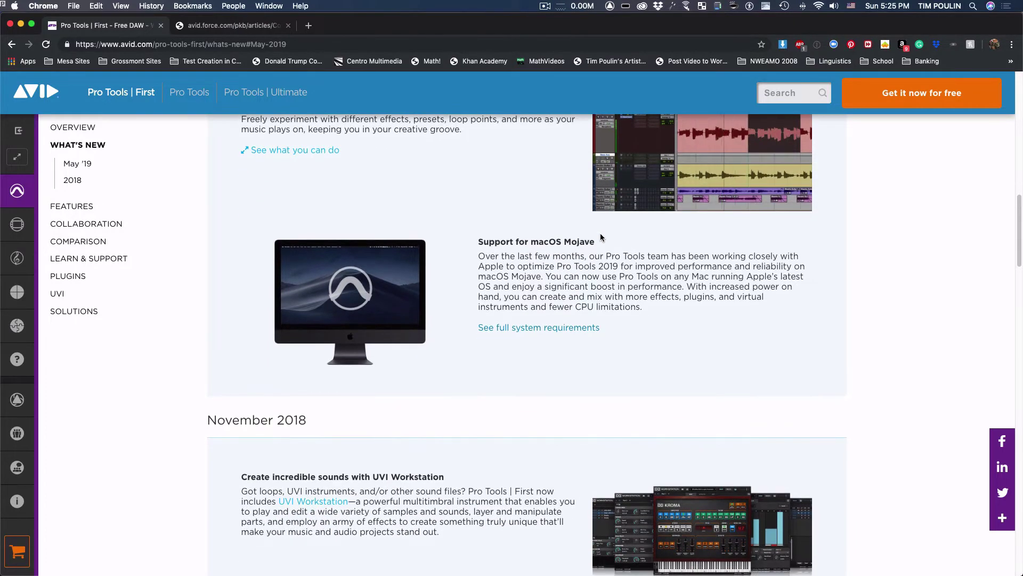
scroll(602, 237, down, 1)
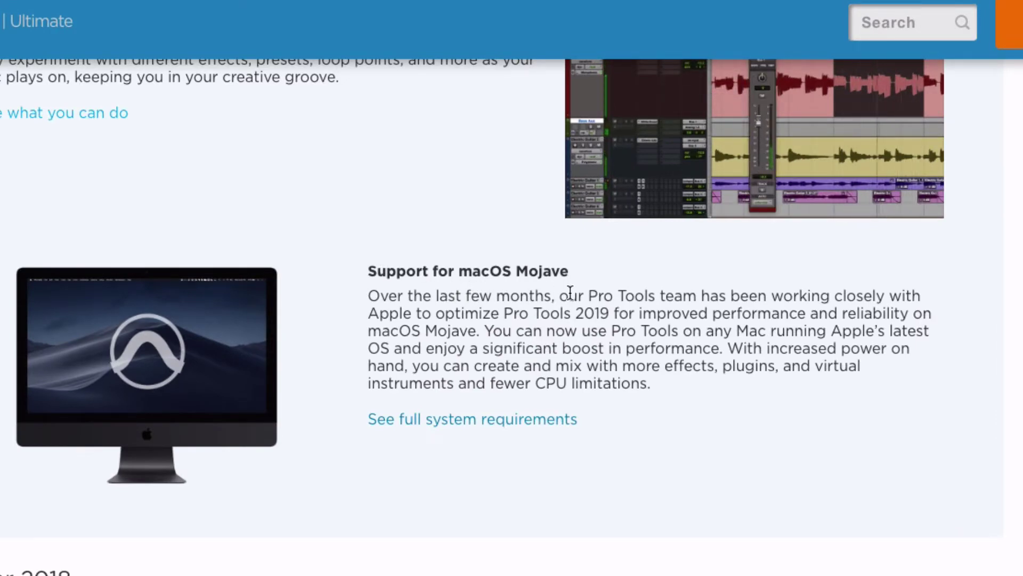
scroll(569, 294, down, 1)
scroll(569, 296, up, 2)
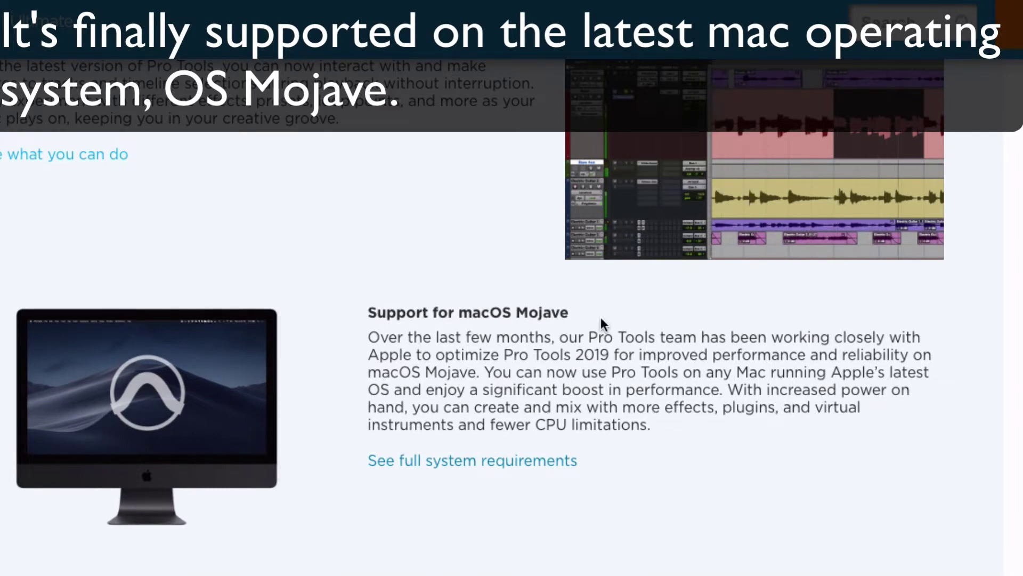
scroll(600, 318, down, 2)
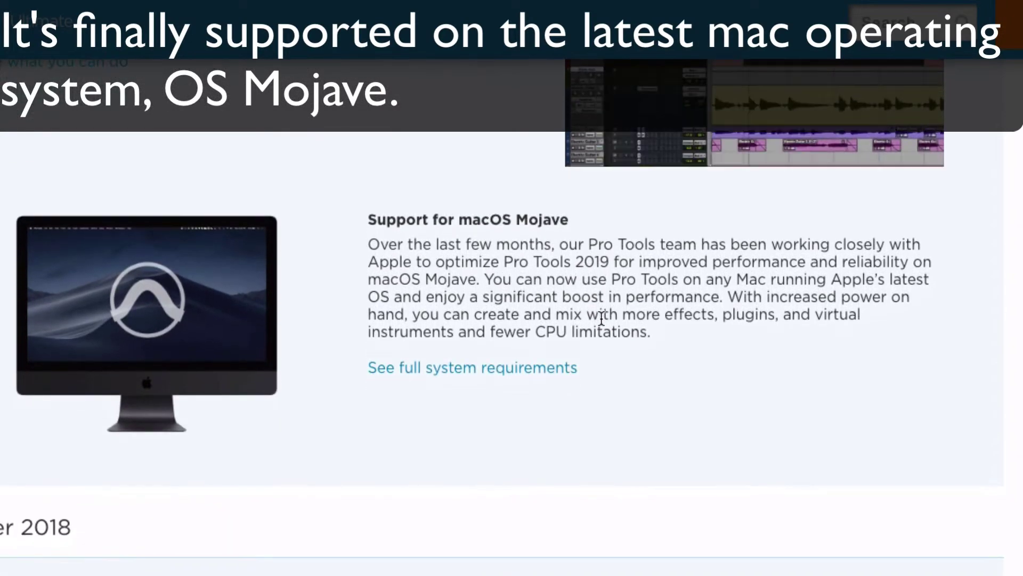
scroll(601, 320, down, 5)
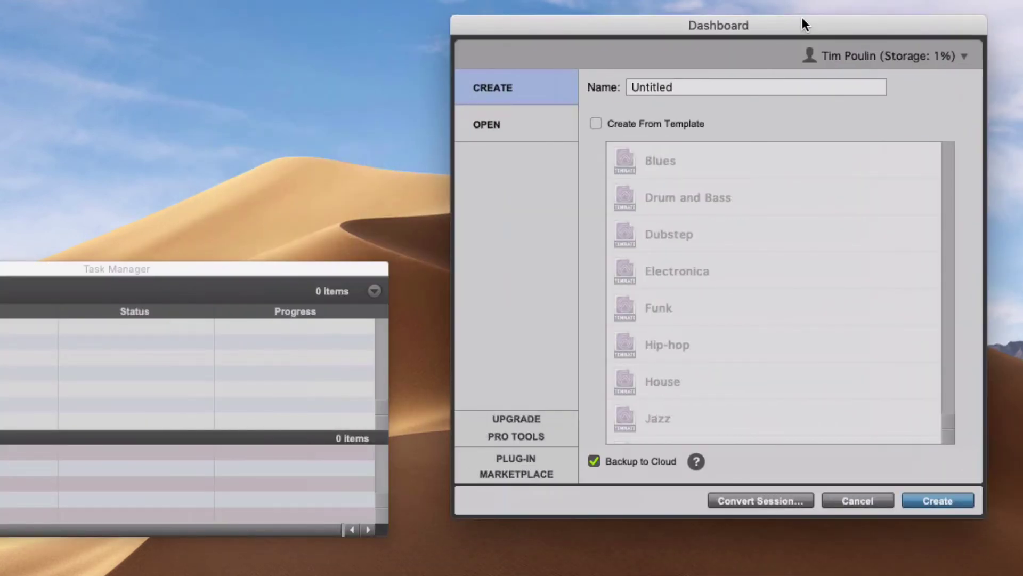
Name the new session 'Most fun session ever', checking the Piano fun session's options along the way
double_click(652, 83)
text(Most fun session ever)
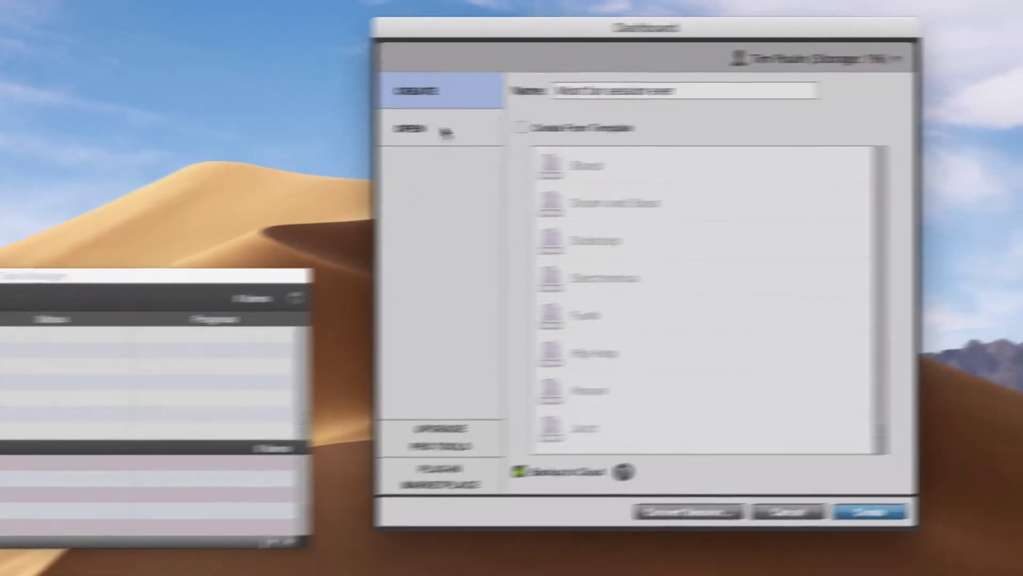
click(495, 124)
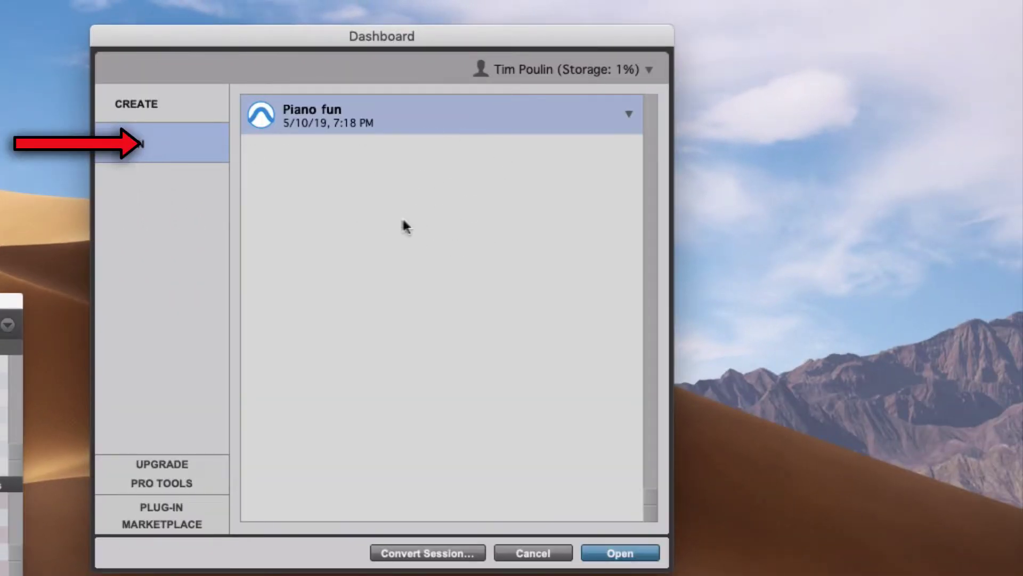
click(629, 114)
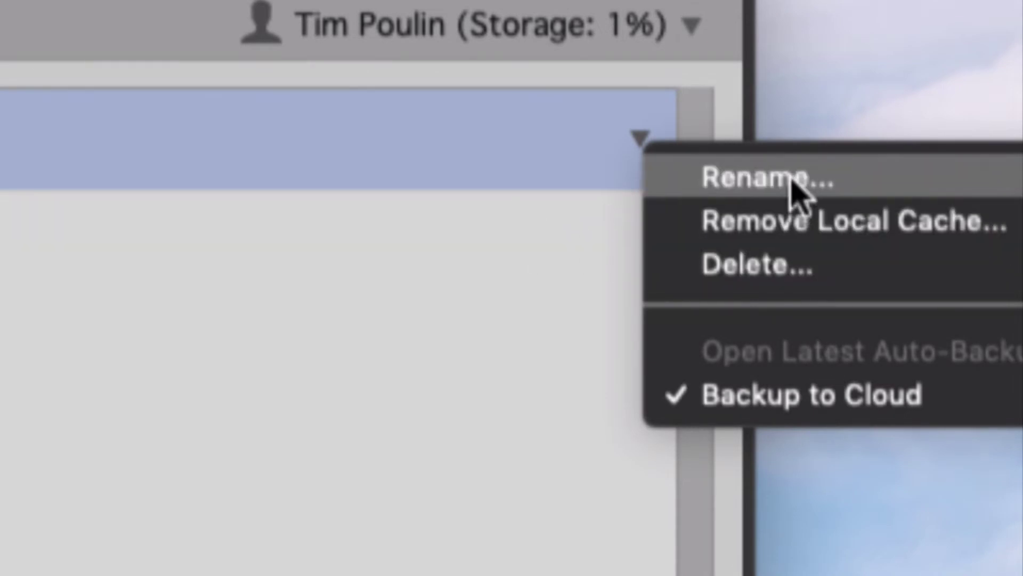
click(466, 357)
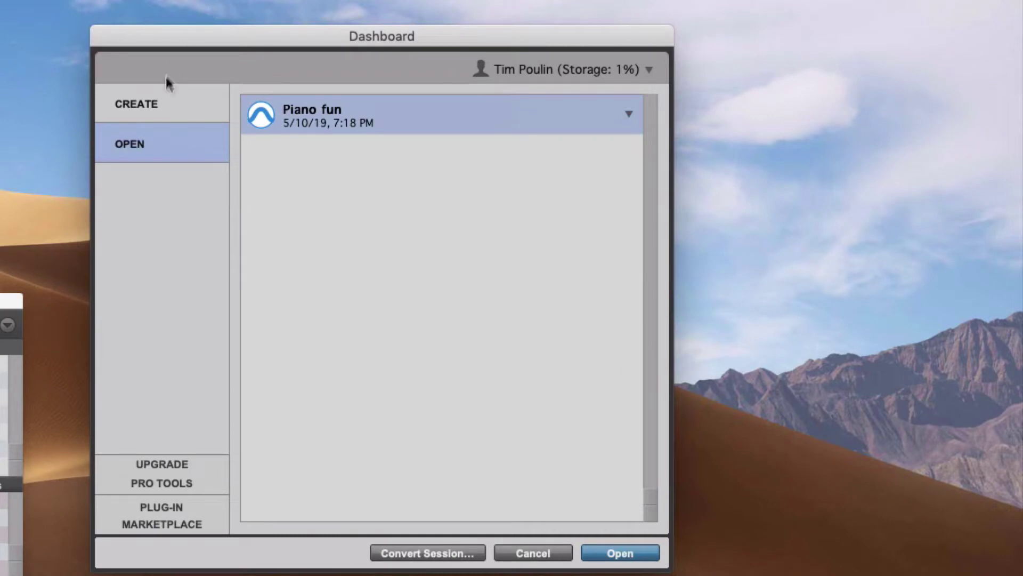
click(159, 102)
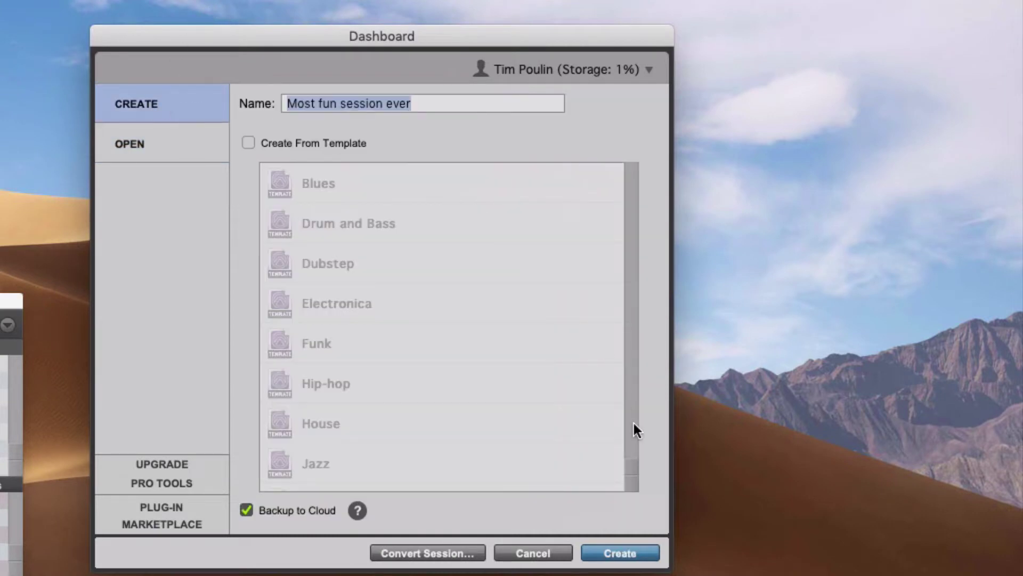
Create the 'Most fun session ever' session and browse Inst 1's Instrument plug-ins without adding one
click(627, 553)
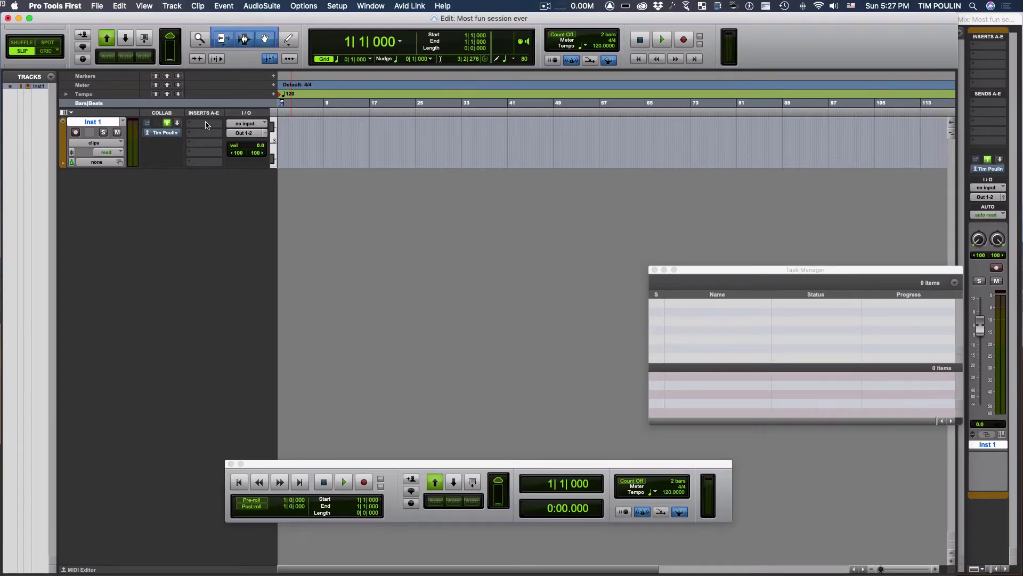
click(204, 124)
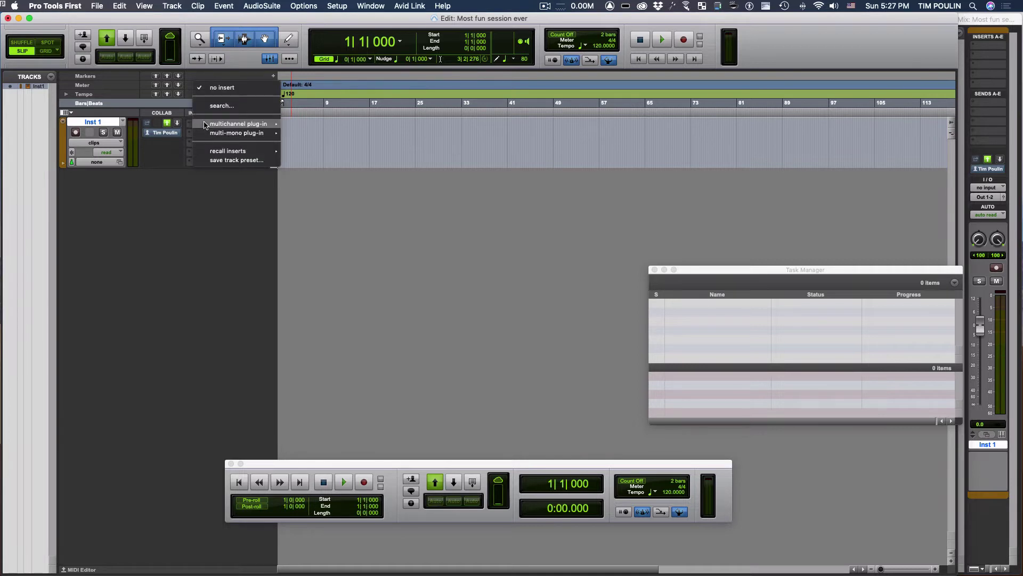
mouse_move(242, 125)
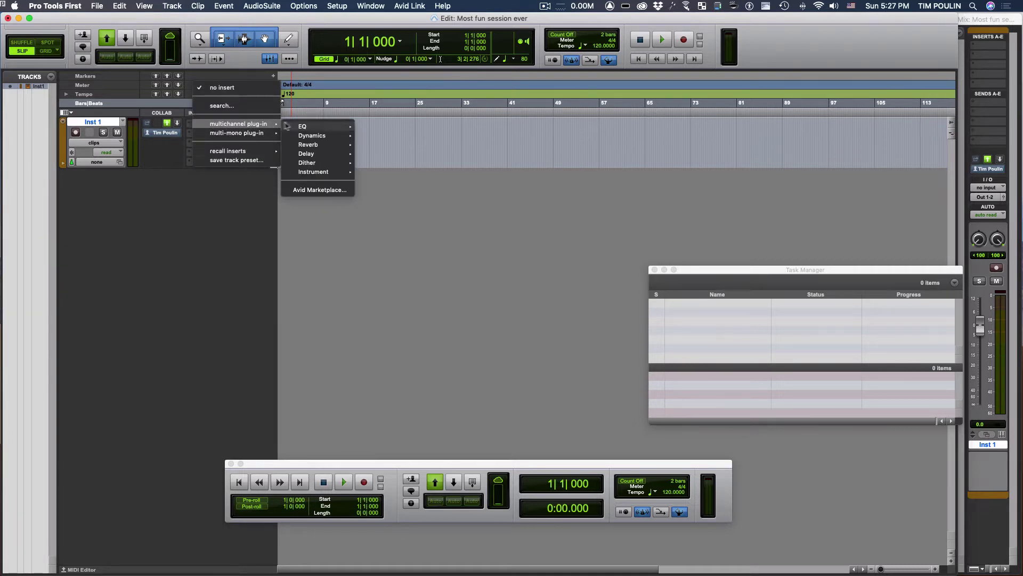
mouse_move(324, 174)
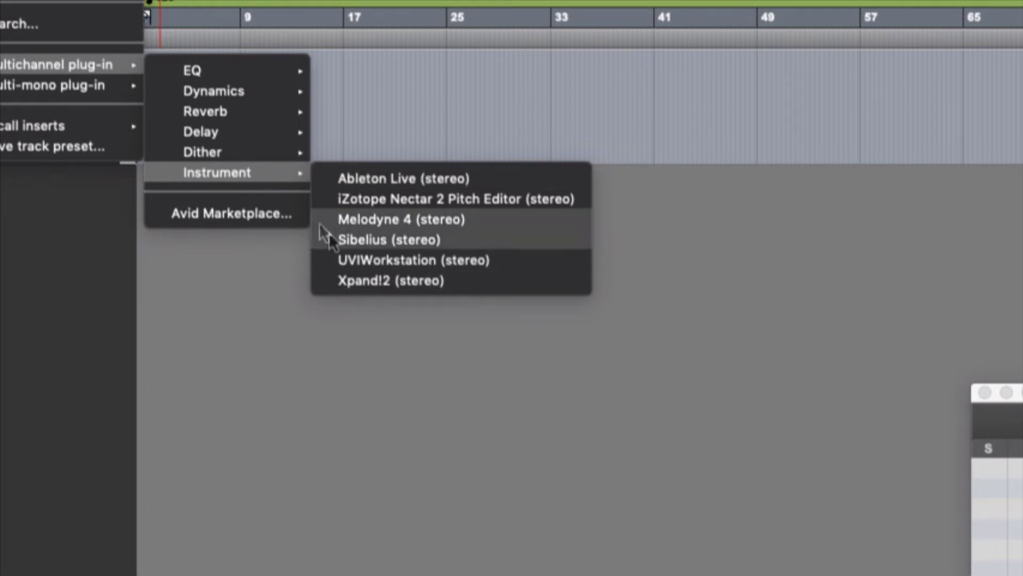
mouse_move(259, 151)
mouse_move(254, 133)
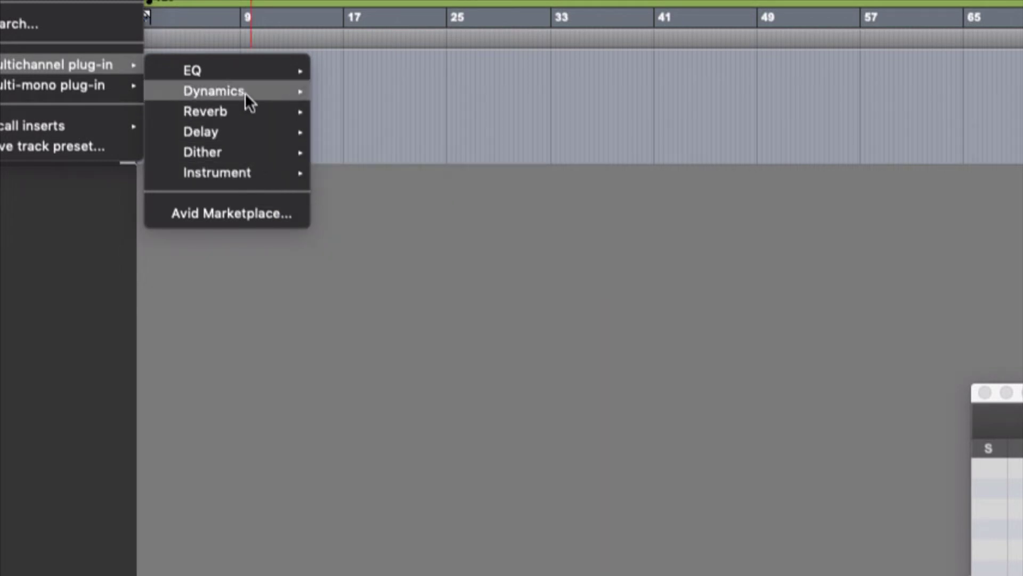
mouse_move(244, 90)
mouse_move(242, 71)
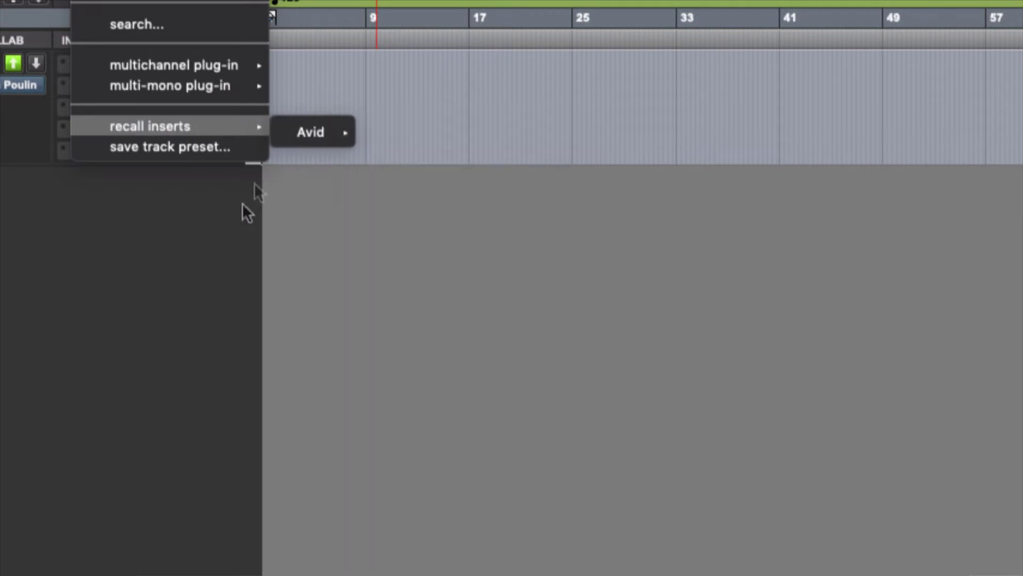
click(235, 238)
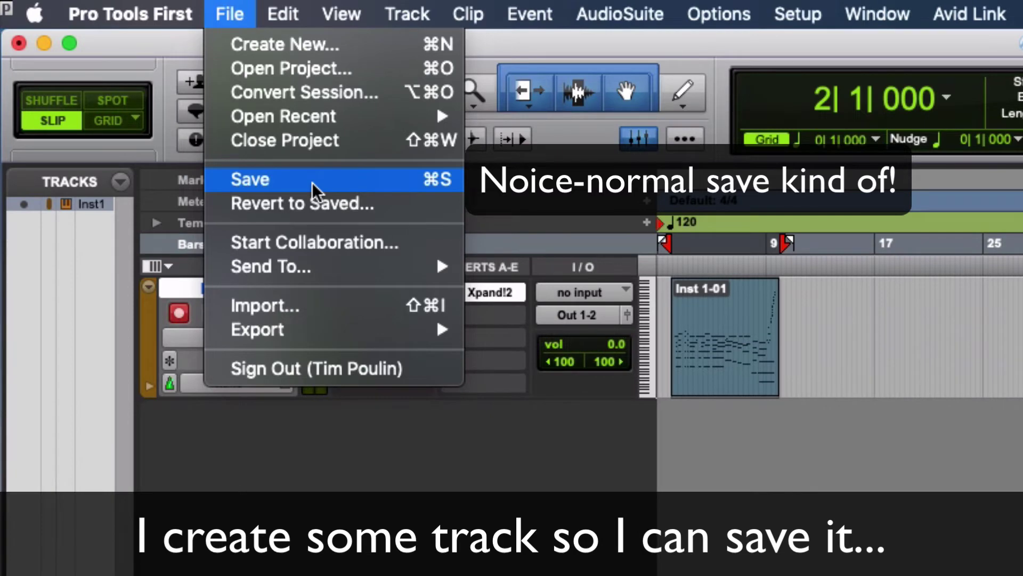
Save the session, start a collaboration, and upload Inst 1's pending changes to the cloud
click(312, 183)
click(233, 21)
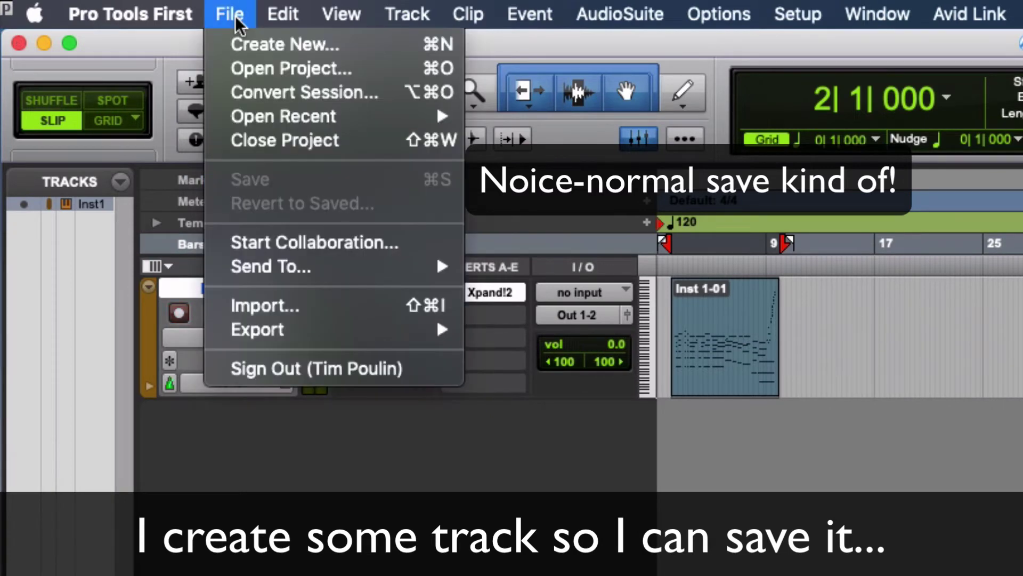
mouse_move(275, 279)
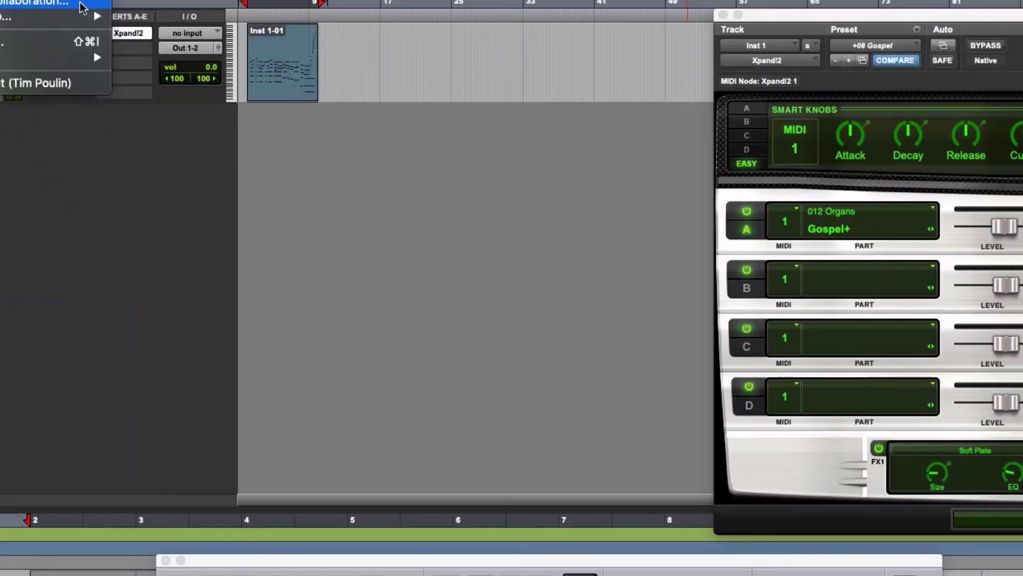
click(81, 6)
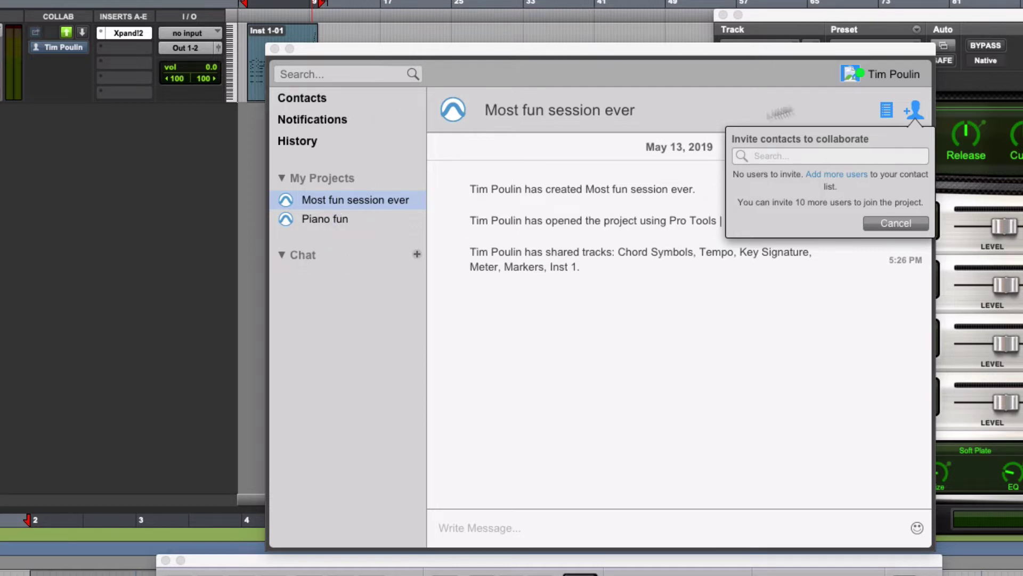
drag(513, 48, 510, 21)
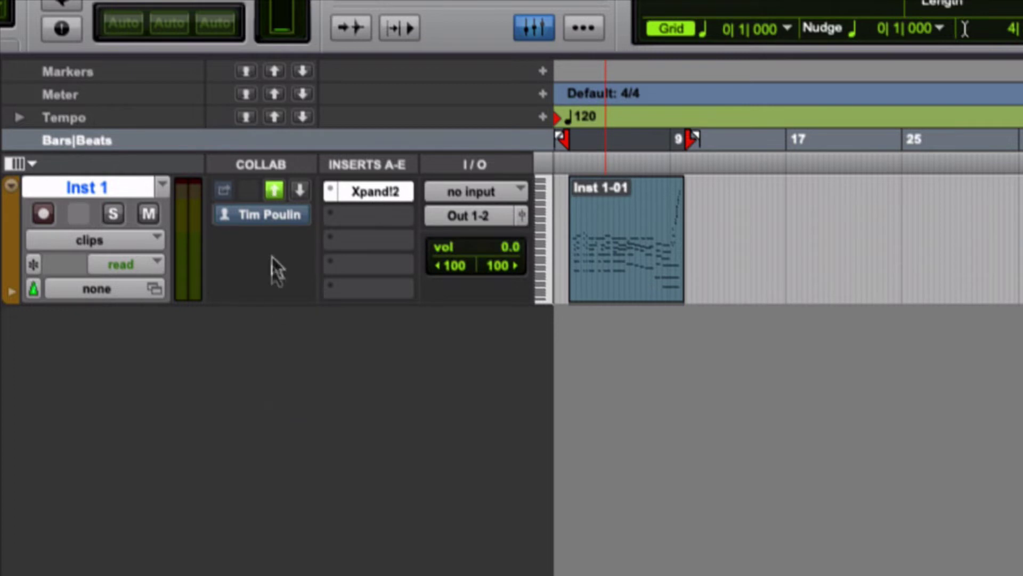
click(275, 190)
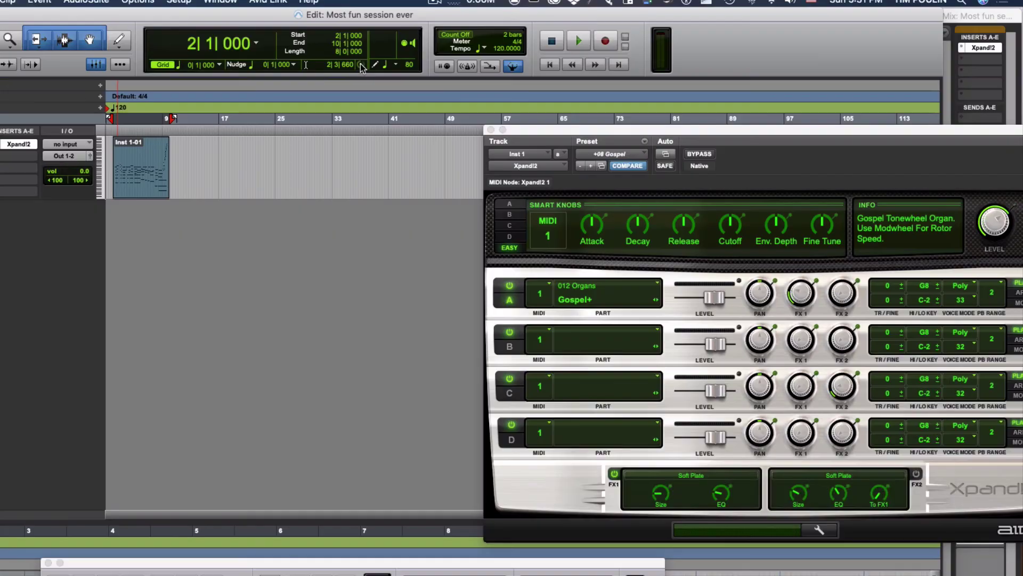
Trim the end of the Inst 1-01 clip and upload the Inst 1 change with Task Manager showing progress
key(alt+apostrophe)
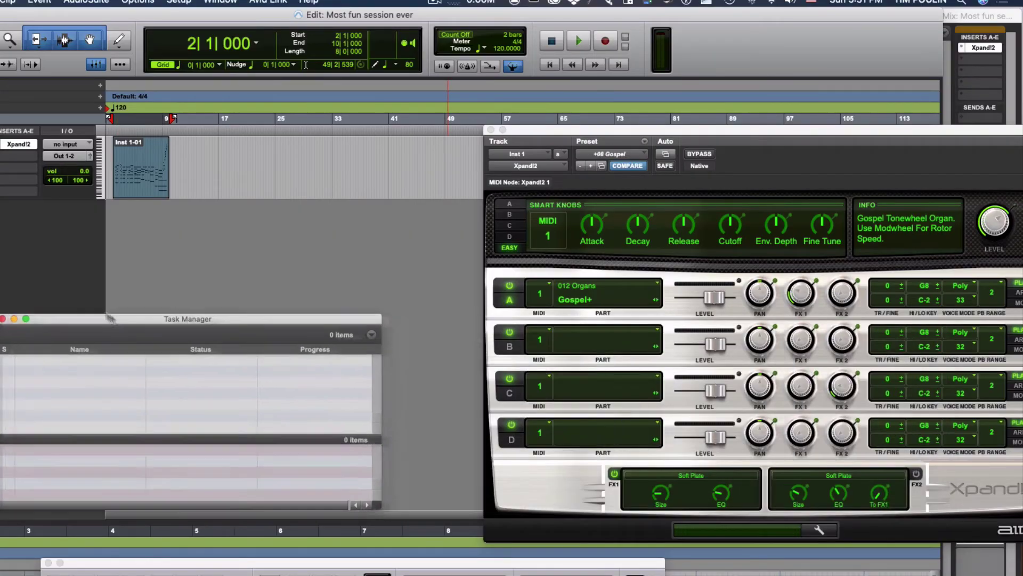
drag(95, 311, 28, 276)
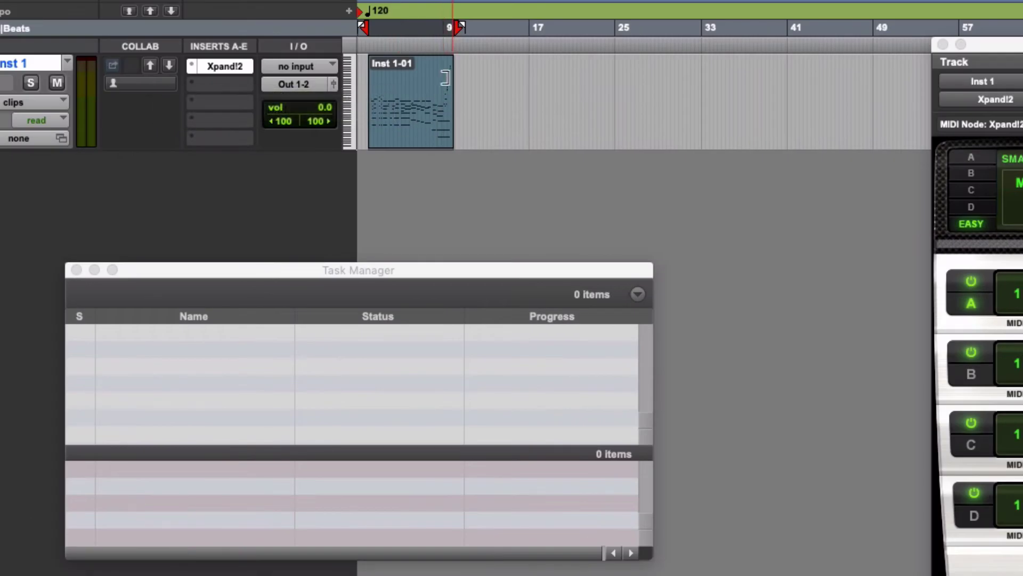
drag(443, 78, 427, 78)
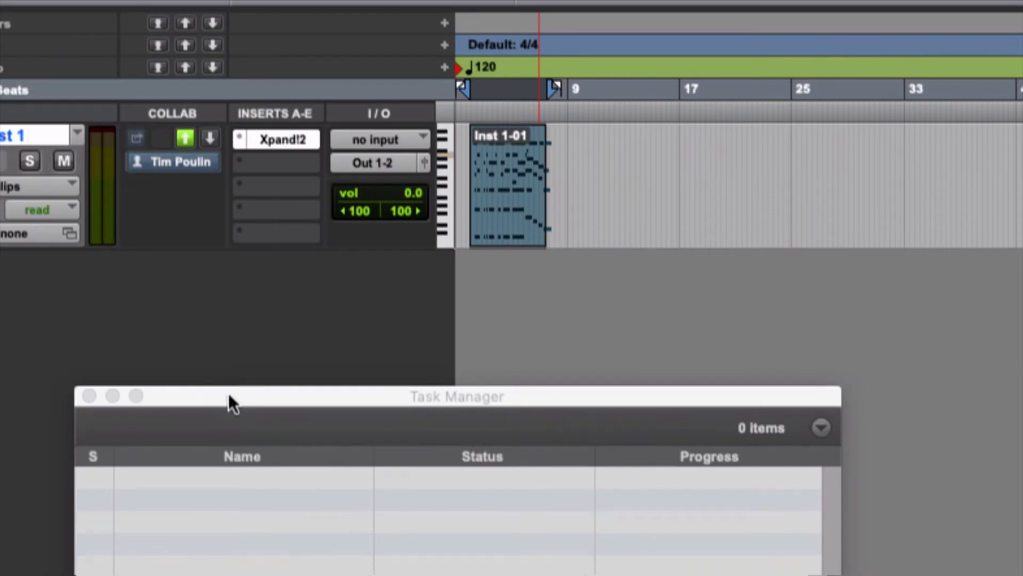
drag(229, 396, 222, 262)
click(184, 136)
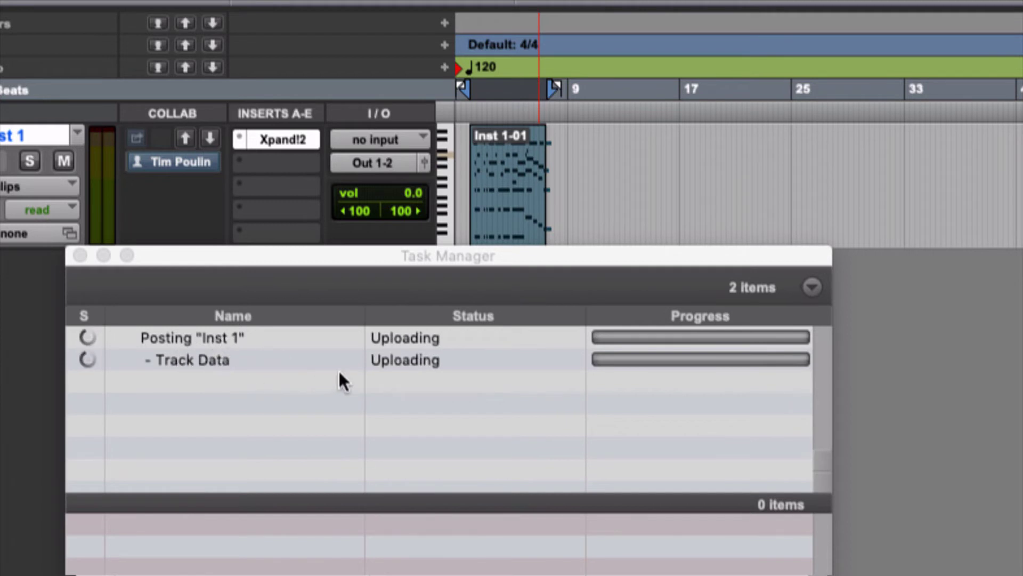
key(Return)
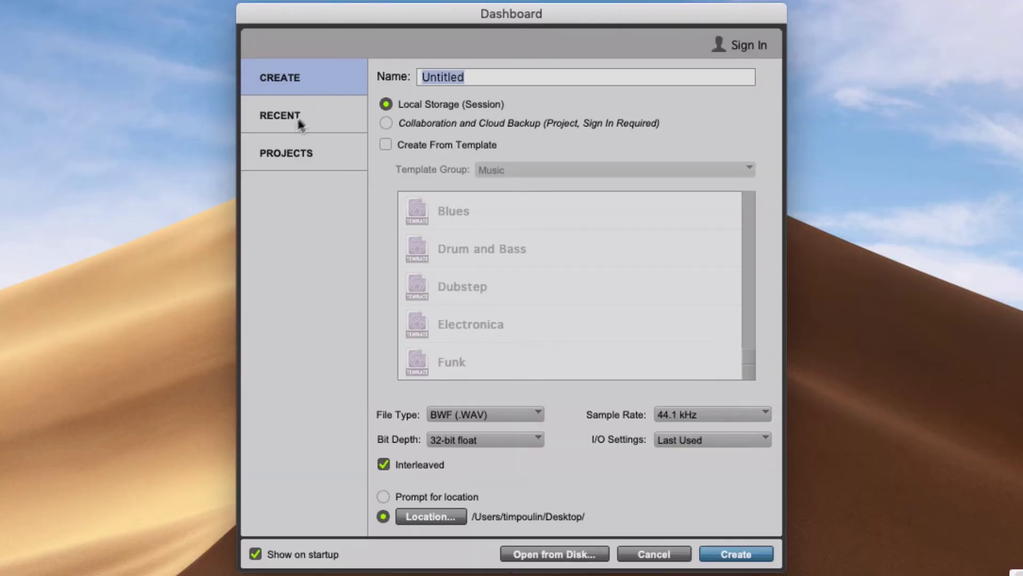
Move the Dashboard from the Recent sessions list to the cloud Projects page
click(299, 119)
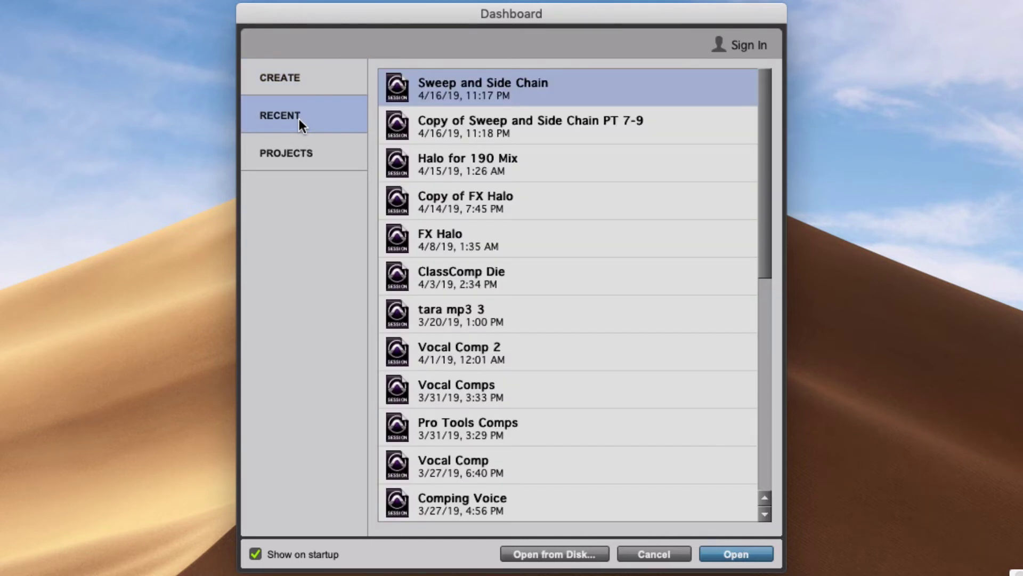
scroll(668, 287, down, 5)
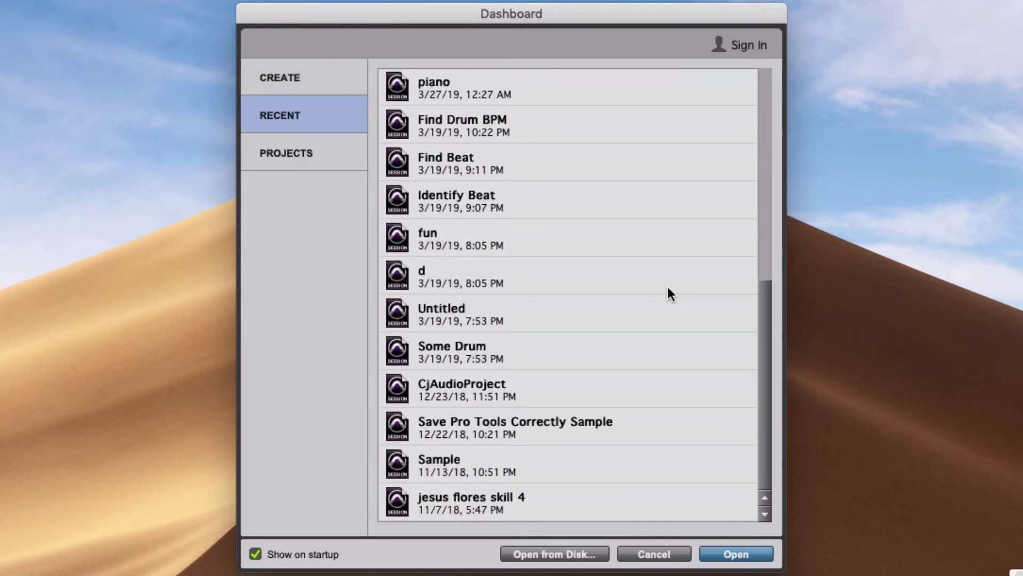
scroll(667, 287, up, 5)
click(276, 154)
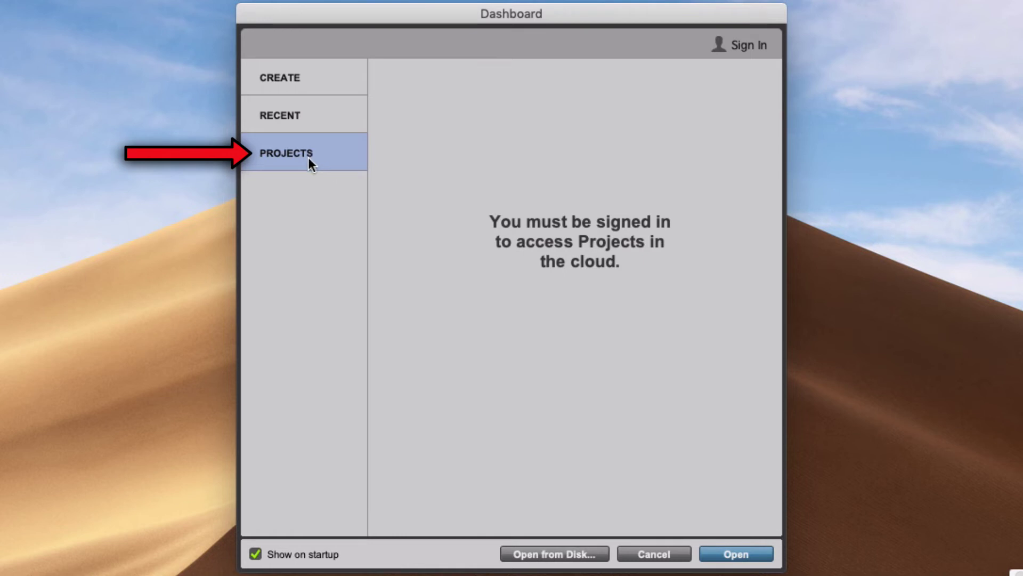
Sign in with the Avid account credentials and open the 'Most fun session ever' cloud project
click(749, 47)
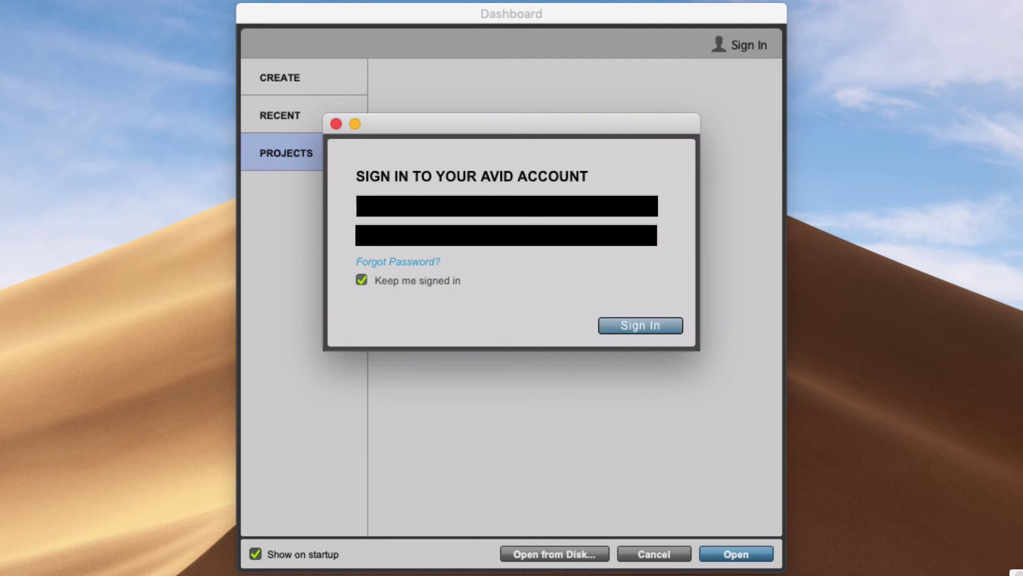
key(Return)
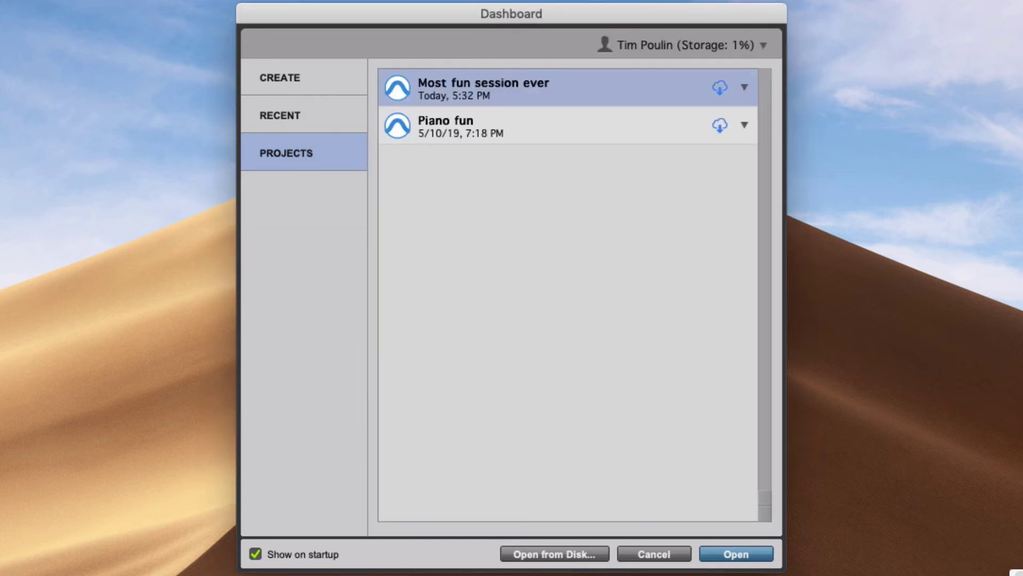
click(601, 131)
click(598, 98)
drag(612, 16, 774, 2)
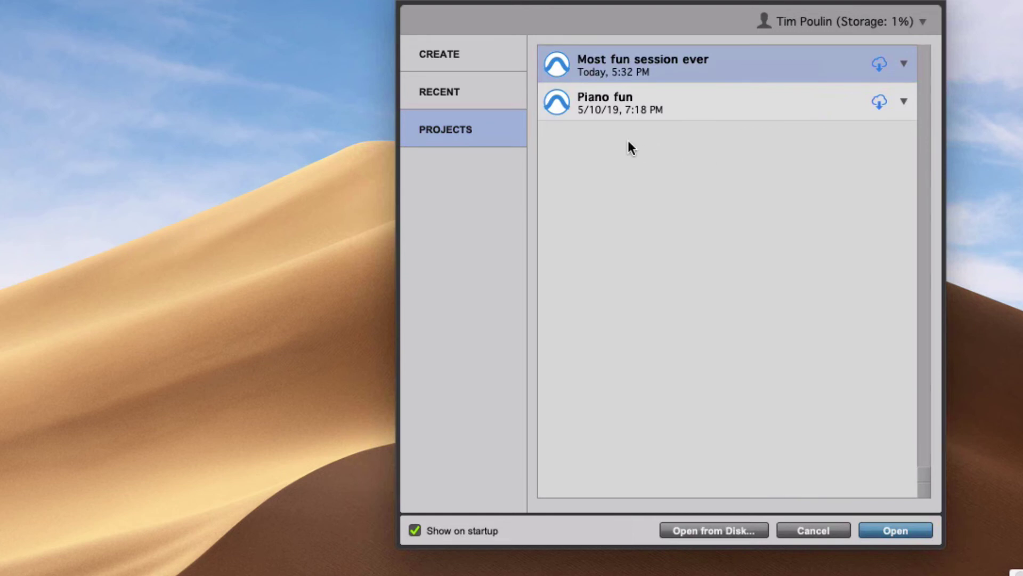
drag(797, 46, 670, 45)
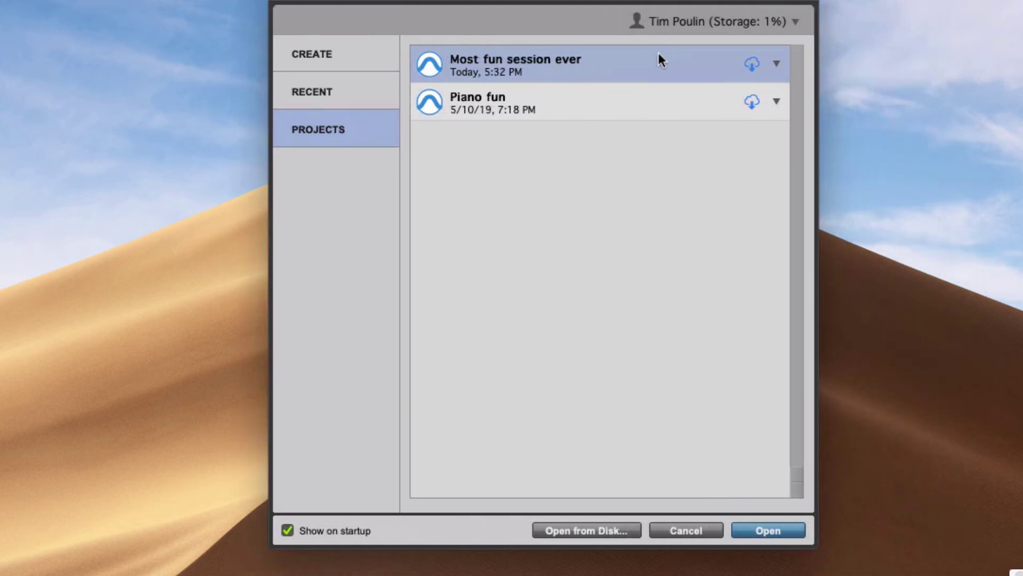
double_click(656, 59)
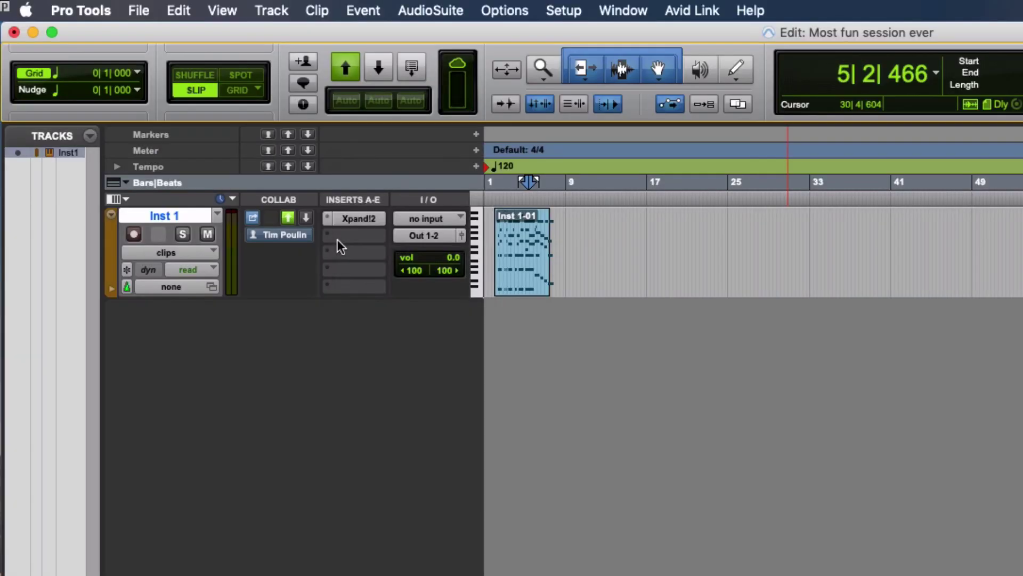
Browse the Instrument plug-ins for an empty Inst 1 insert, then open and dismiss the File menu without saving
click(337, 239)
mouse_move(344, 236)
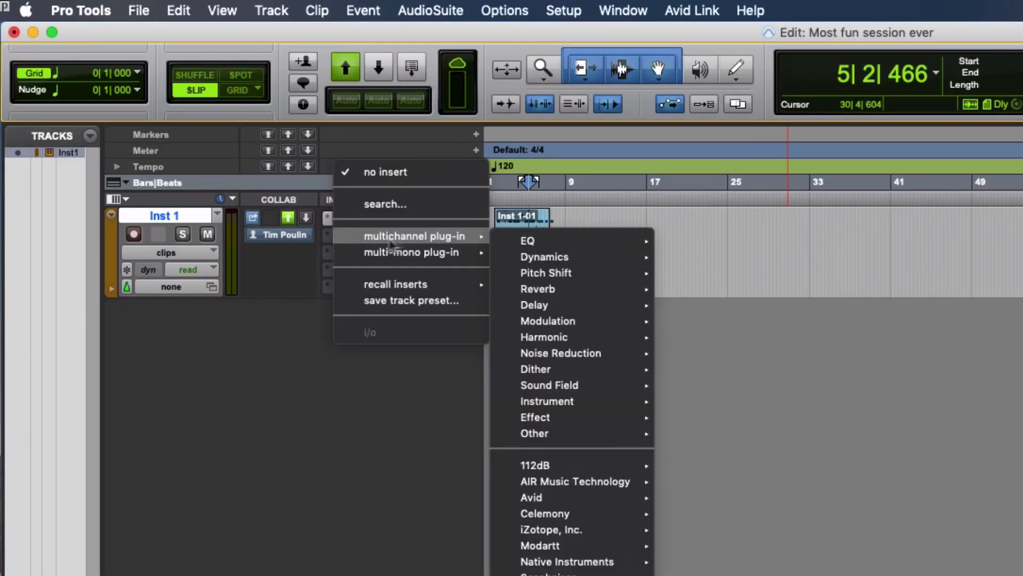
mouse_move(577, 253)
mouse_move(580, 402)
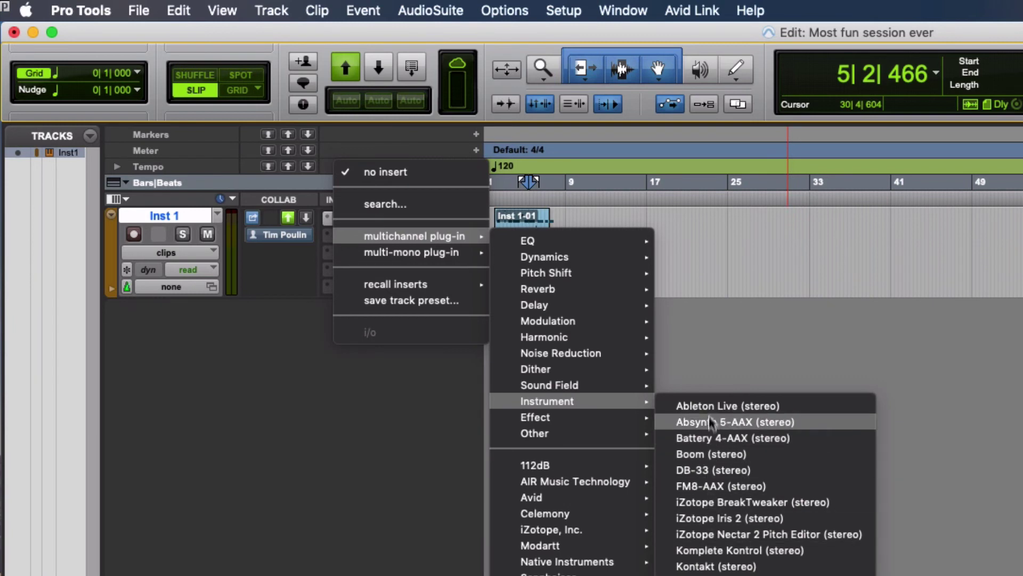
click(714, 469)
click(137, 8)
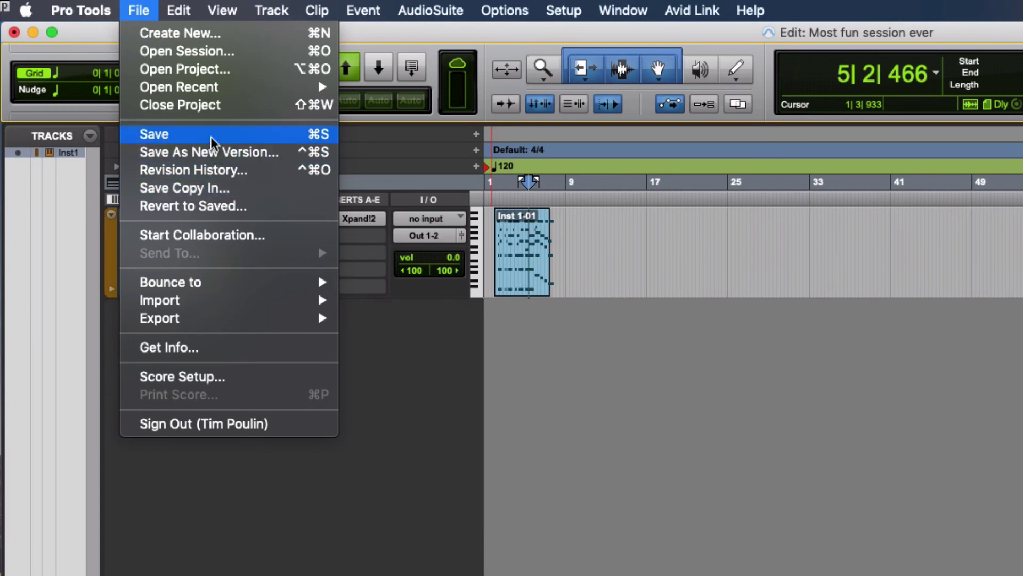
click(630, 377)
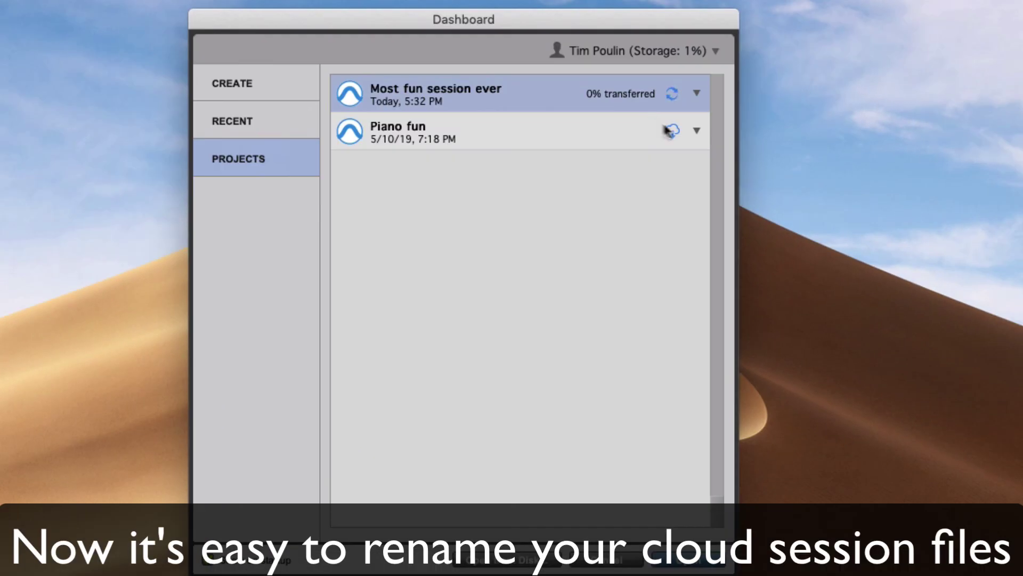
click(697, 131)
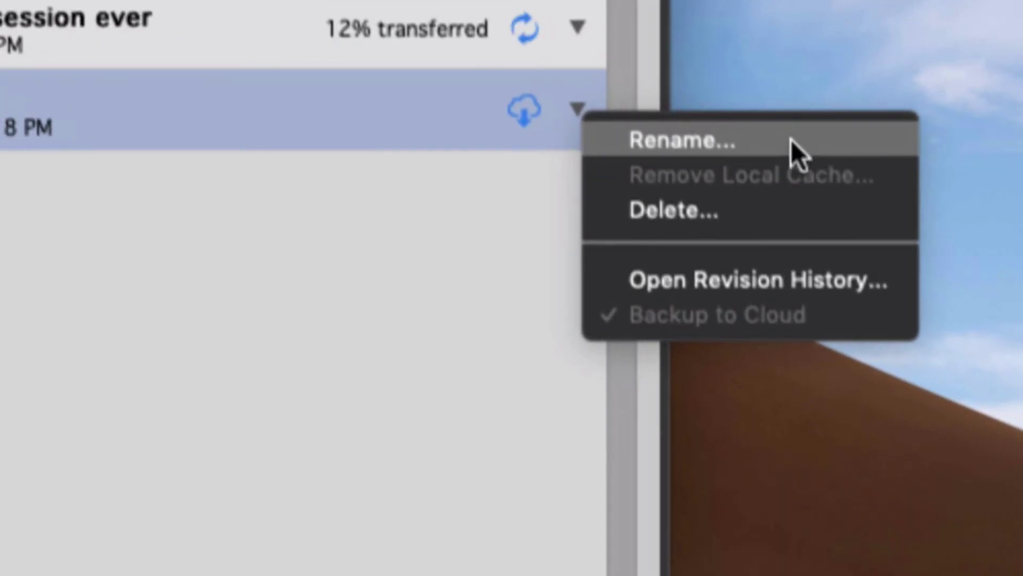
click(718, 143)
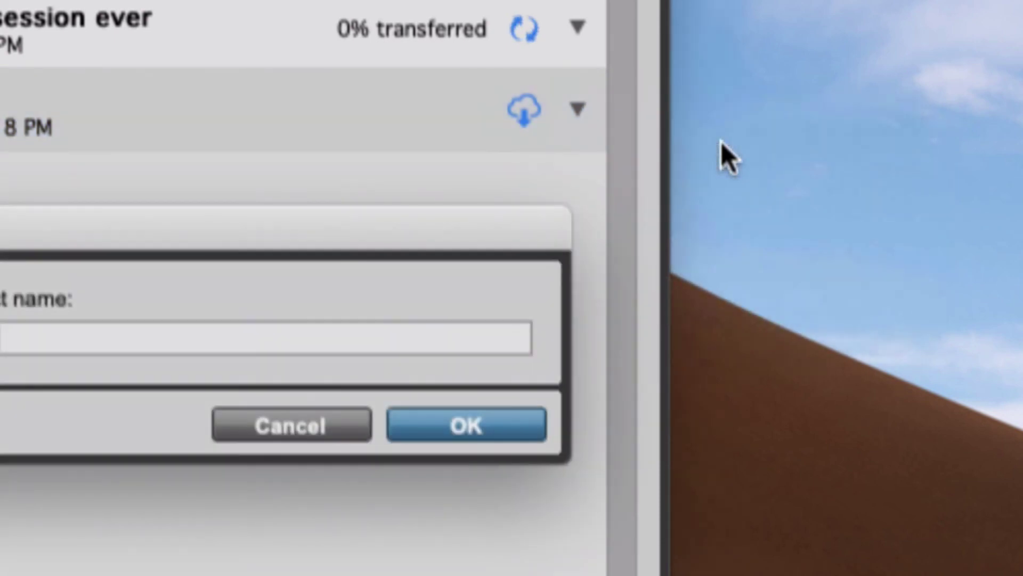
click(297, 432)
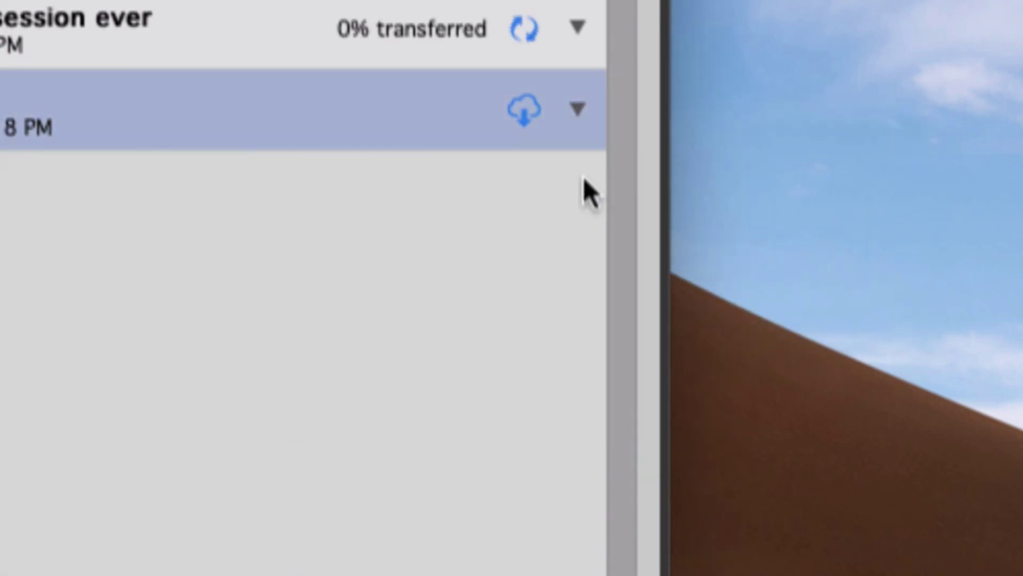
click(578, 111)
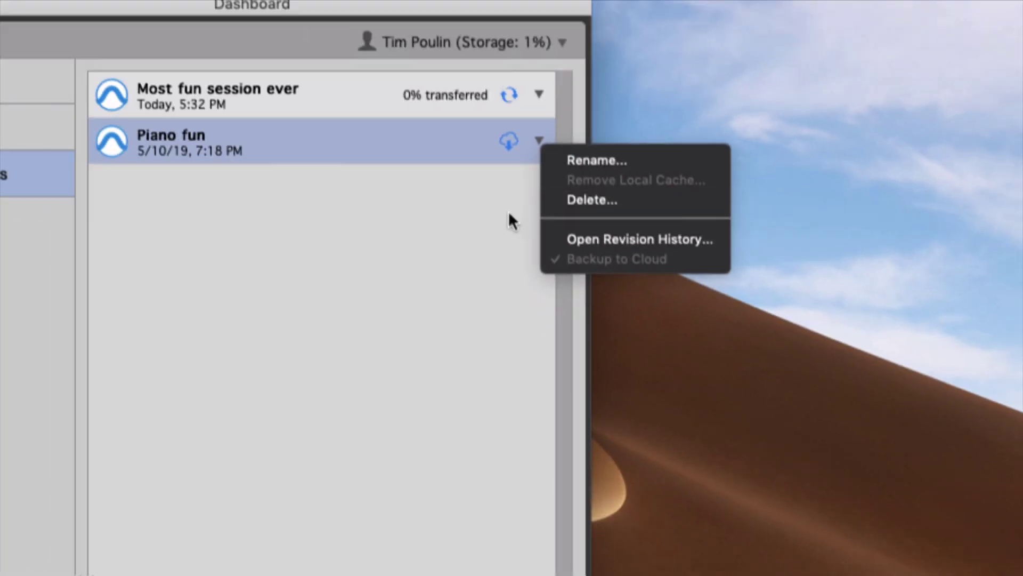
click(380, 309)
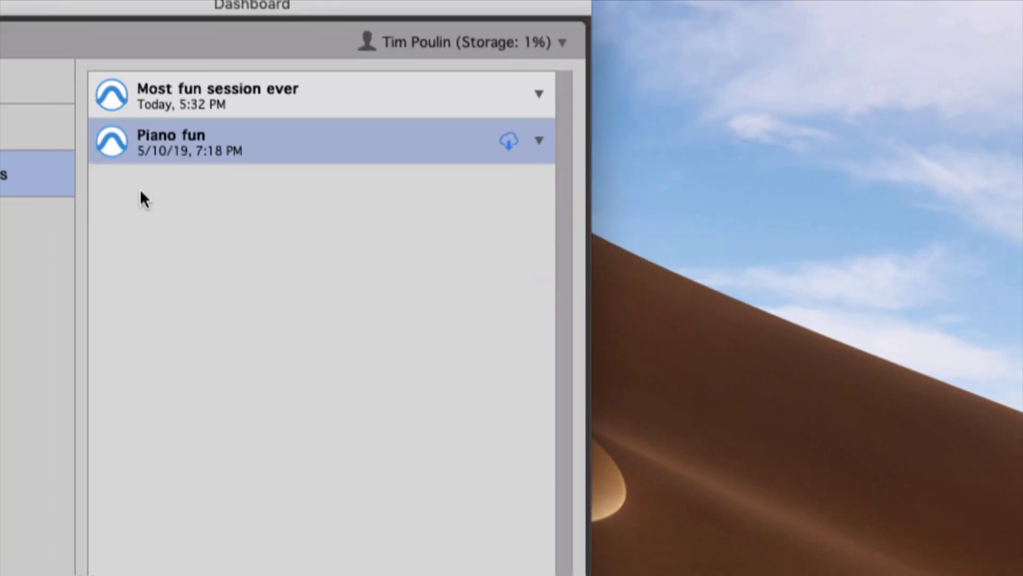